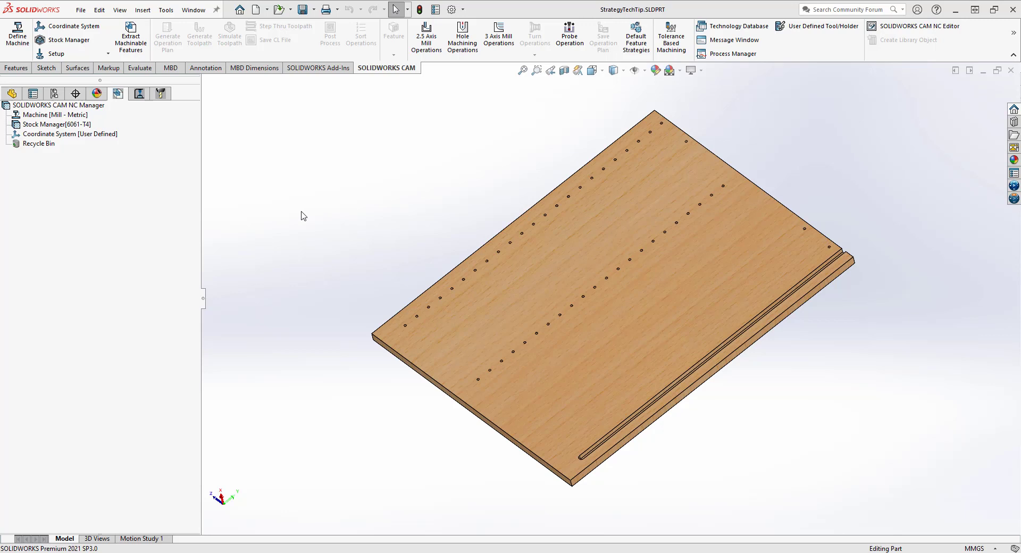
Step: Extract the board's machinable features and select Irregular Slot1 in the CAM feature tree
click(137, 51)
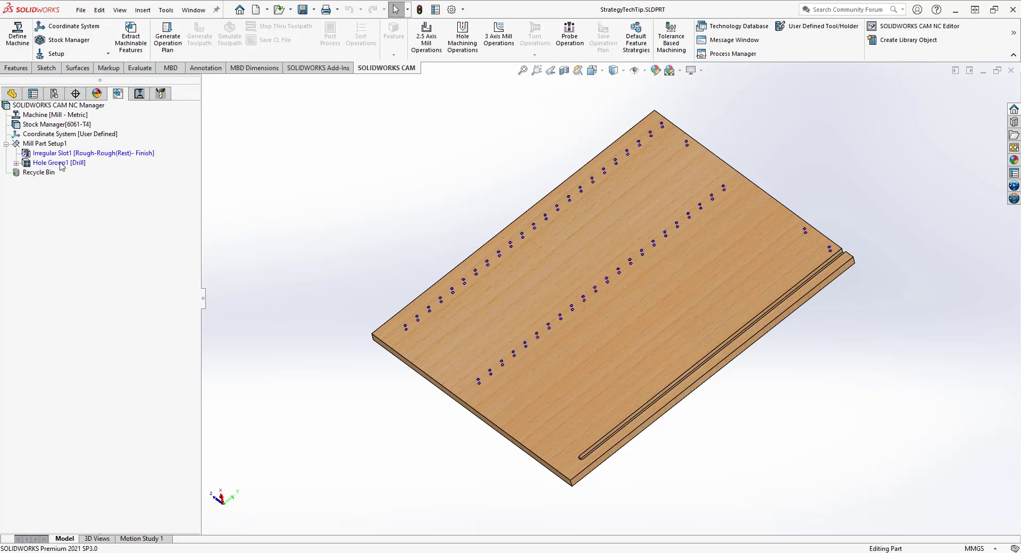
click(96, 154)
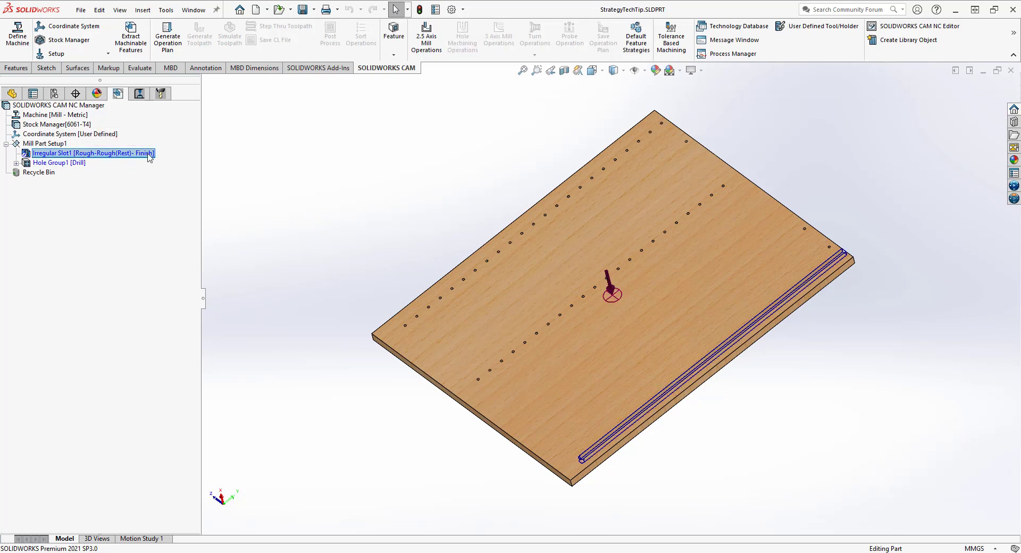
right_click(116, 154)
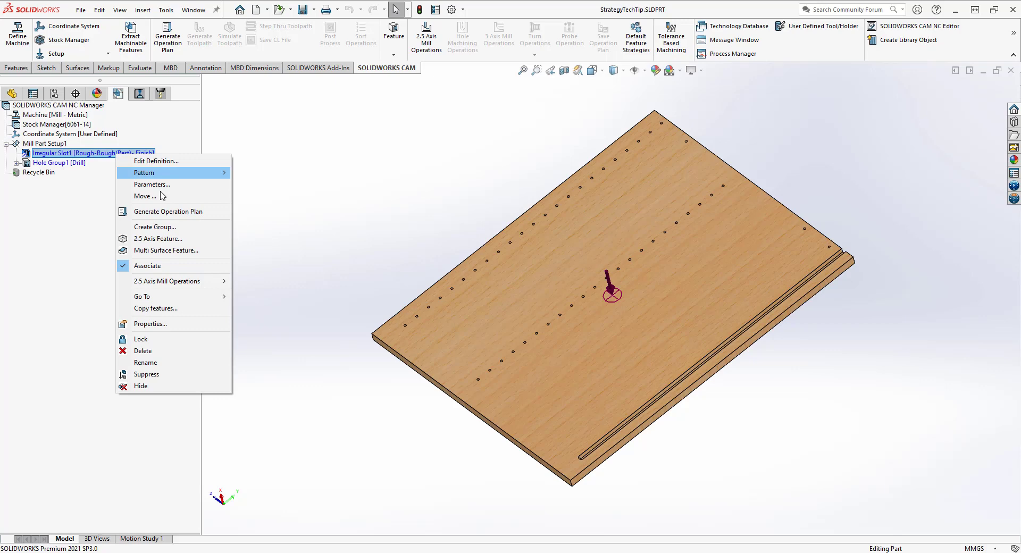
click(162, 185)
click(340, 166)
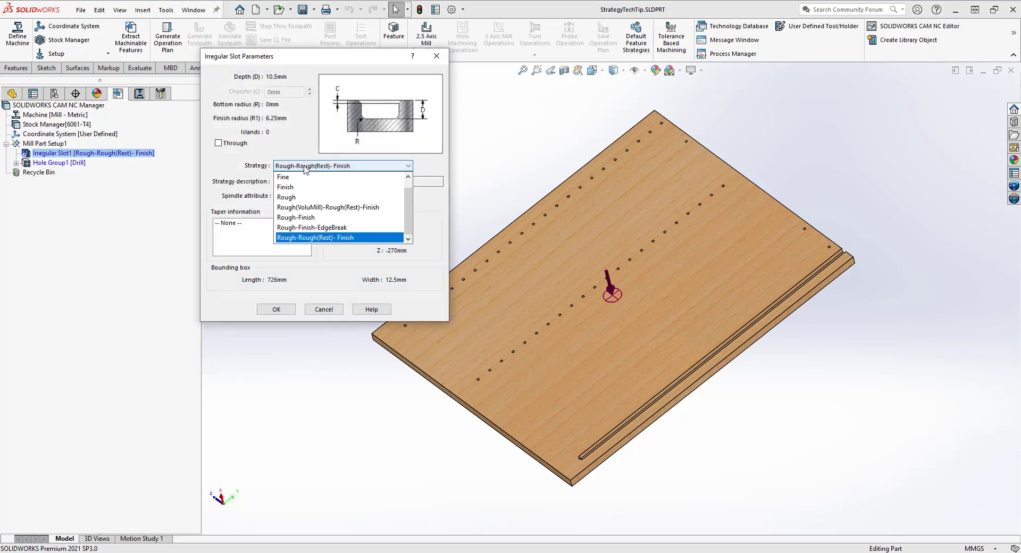
click(313, 238)
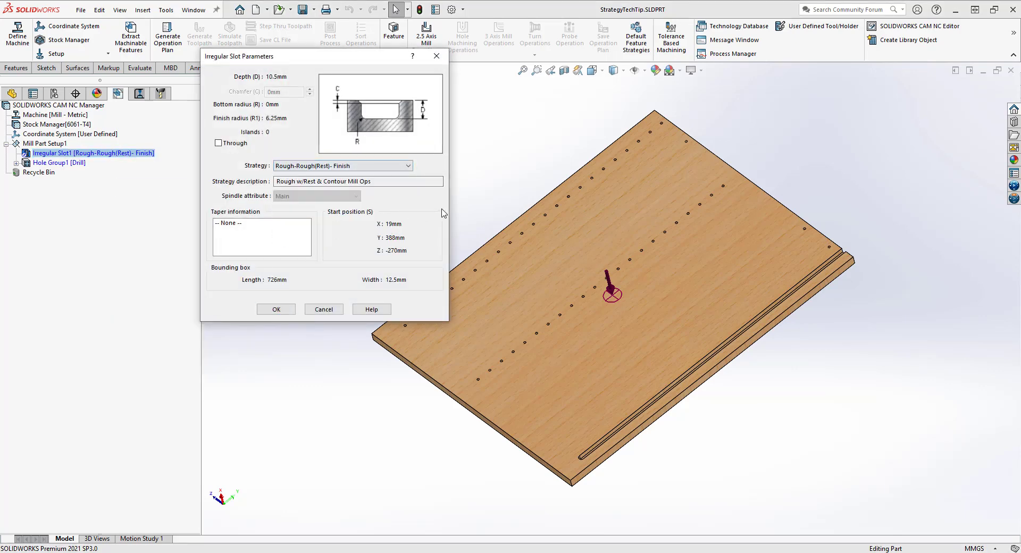
right_click(319, 166)
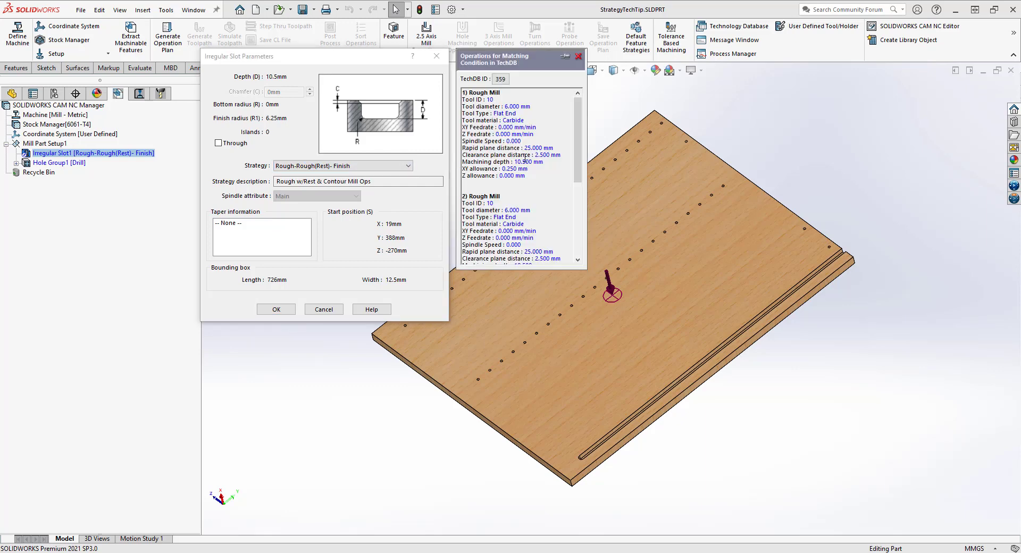
scroll(520, 187, down, 2)
scroll(521, 187, down, 1)
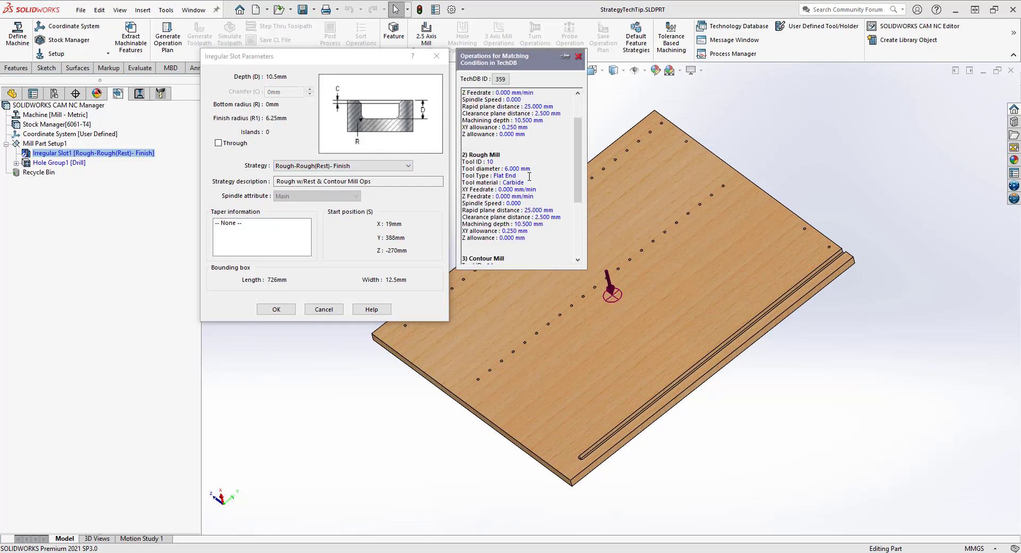
scroll(529, 176, down, 4)
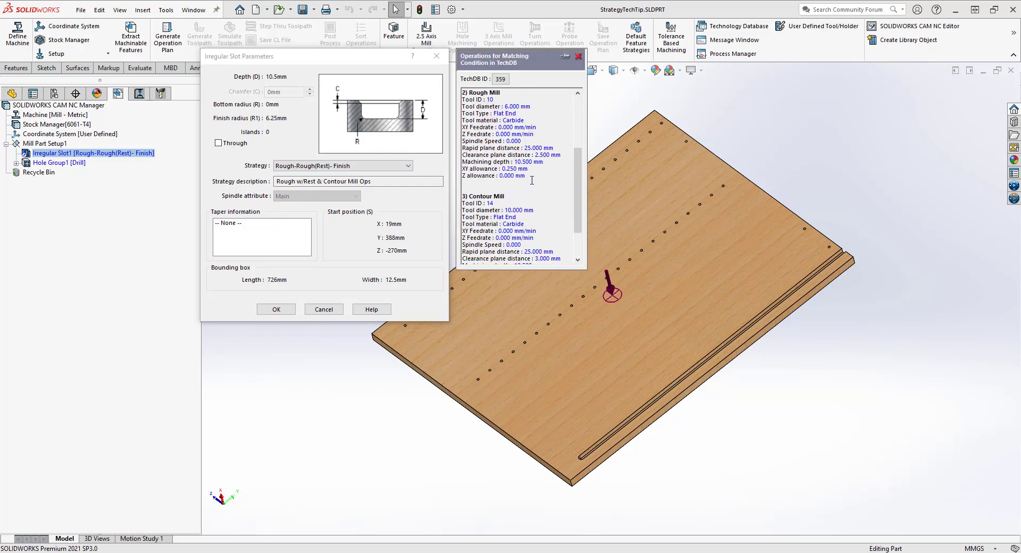
scroll(532, 180, down, 3)
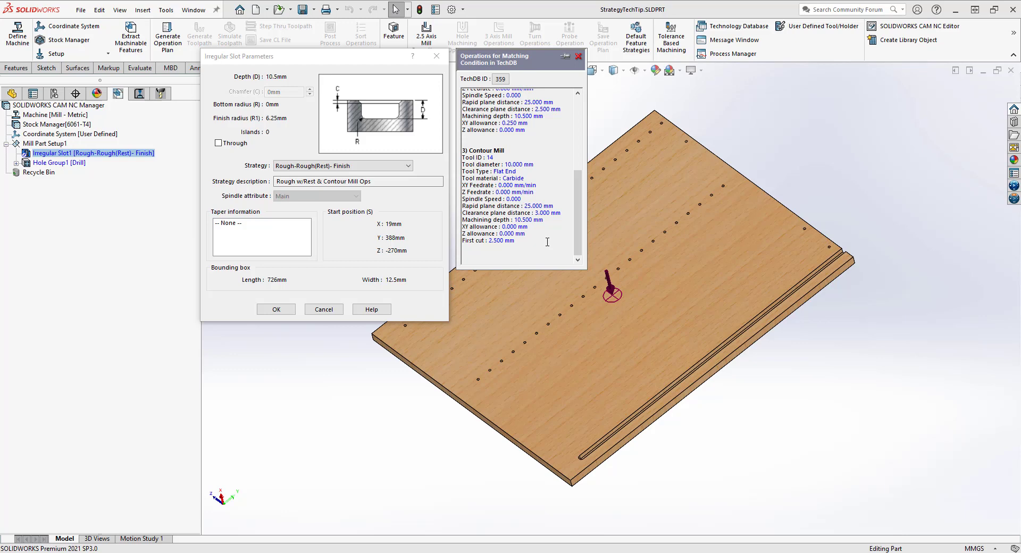
click(343, 260)
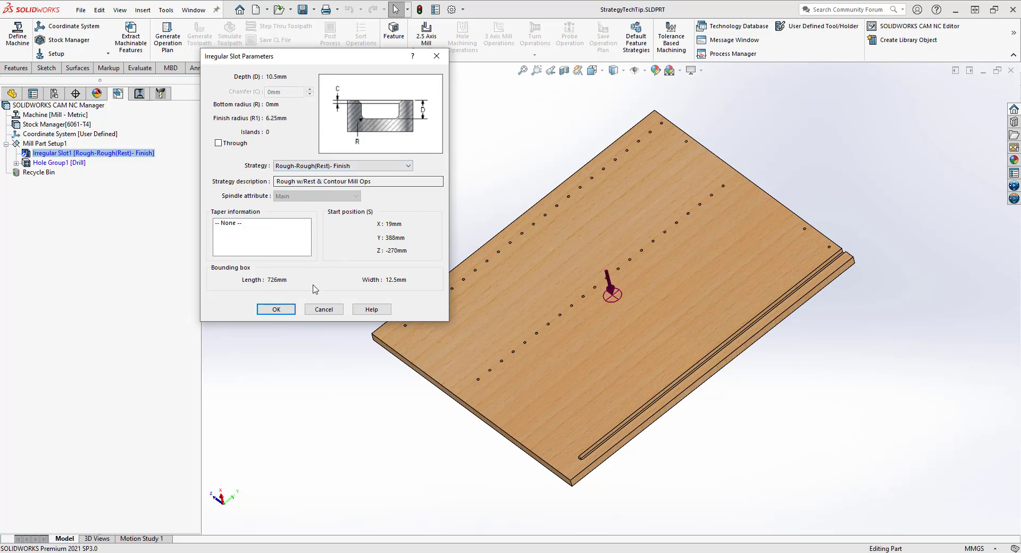
Step: Dismiss the slot parameters unchanged and bring up Default Feature Strategies beside the board
click(323, 310)
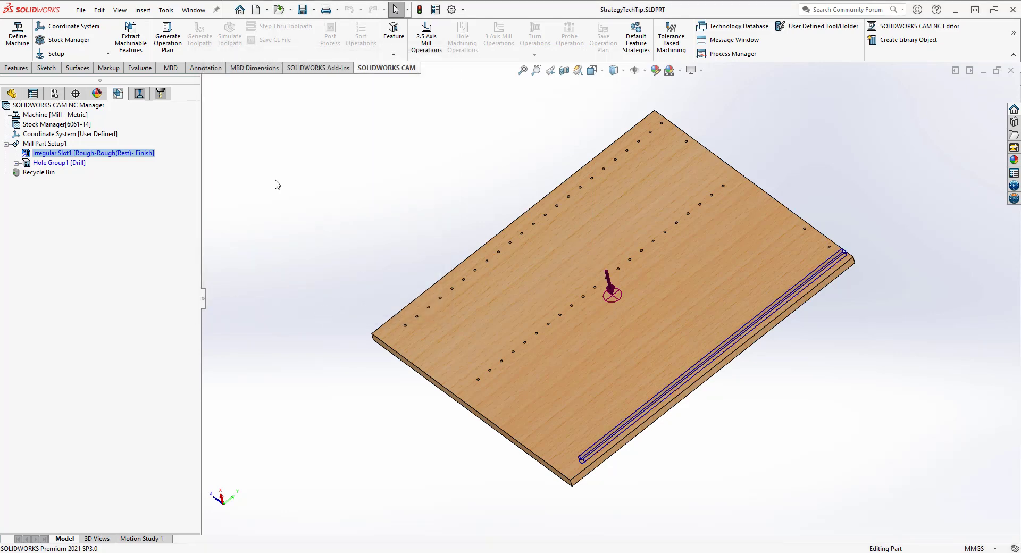
click(638, 48)
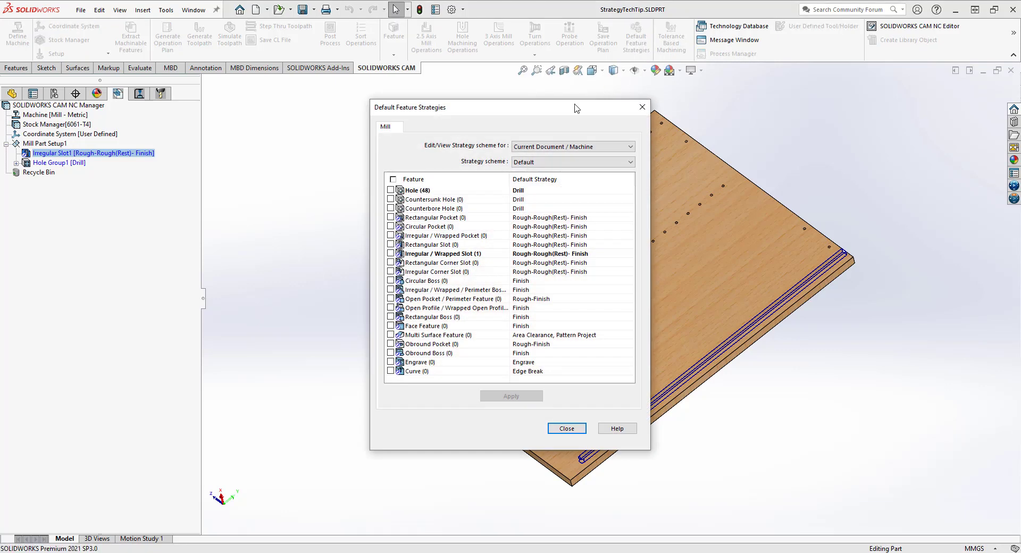
drag(577, 105, 427, 99)
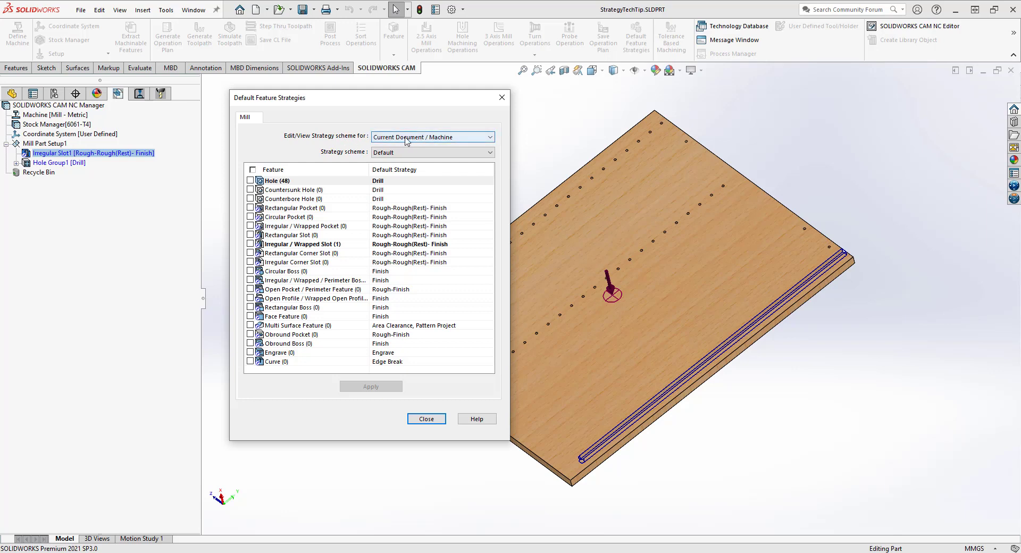
Step: Keep the current document/machine scheme and Default strategy scheme, and review Hole (48) options
click(429, 138)
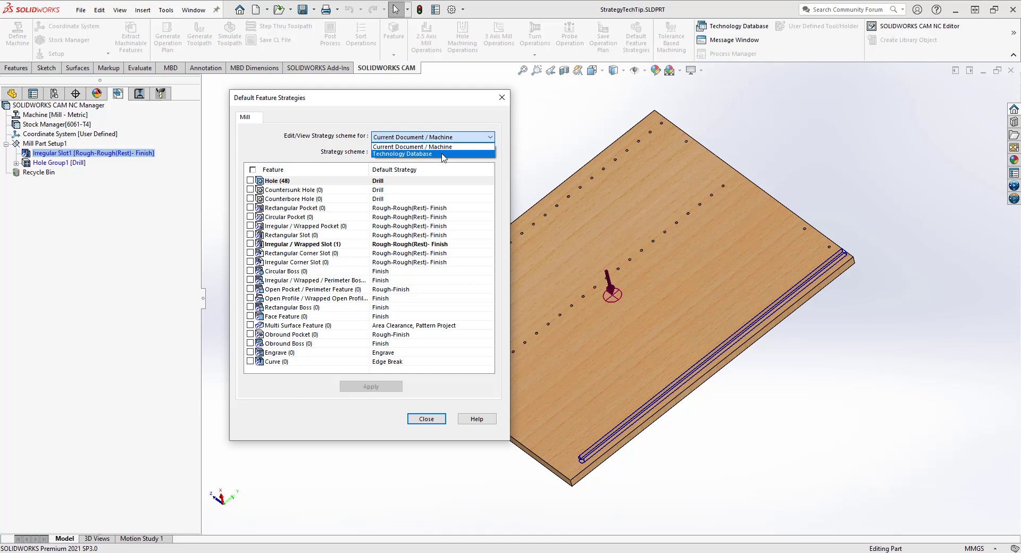
click(461, 121)
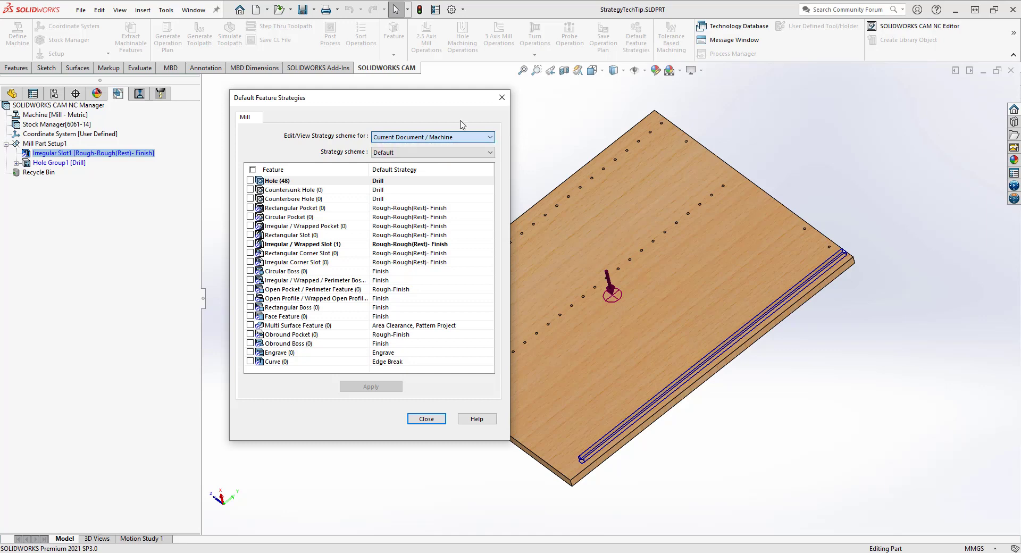
click(433, 155)
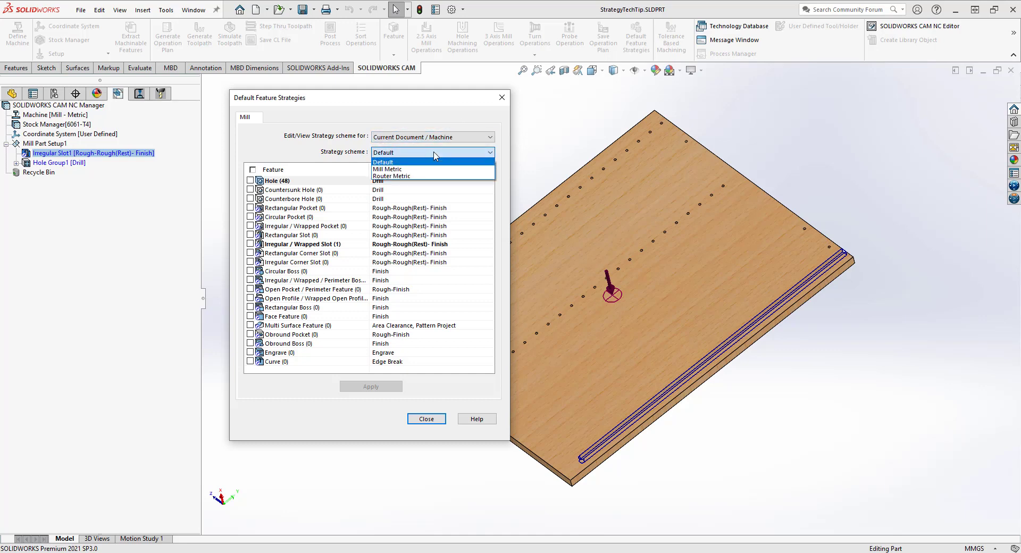
click(434, 156)
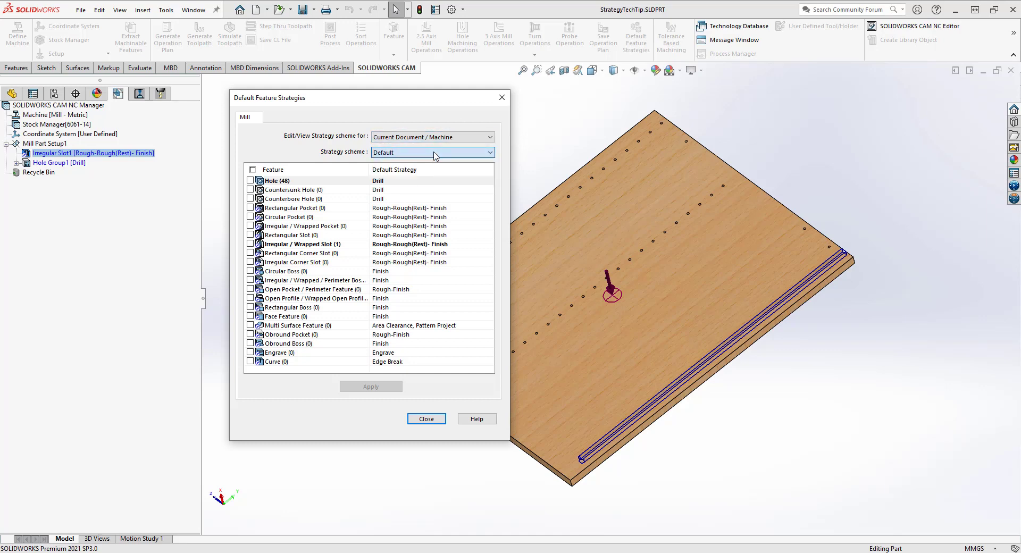
click(393, 184)
click(394, 185)
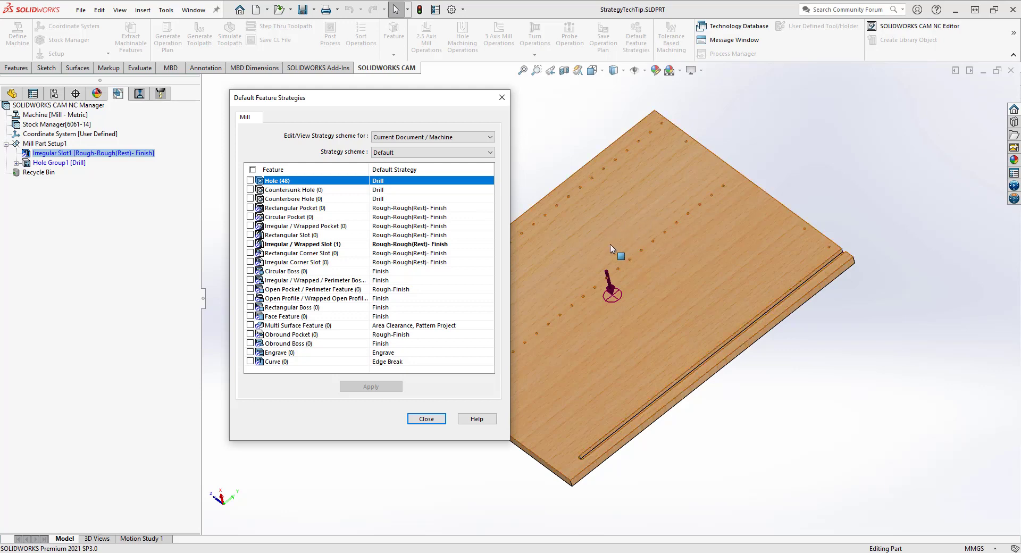
Step: Set the Hole (48) strategy to Drill Only and apply it
click(395, 186)
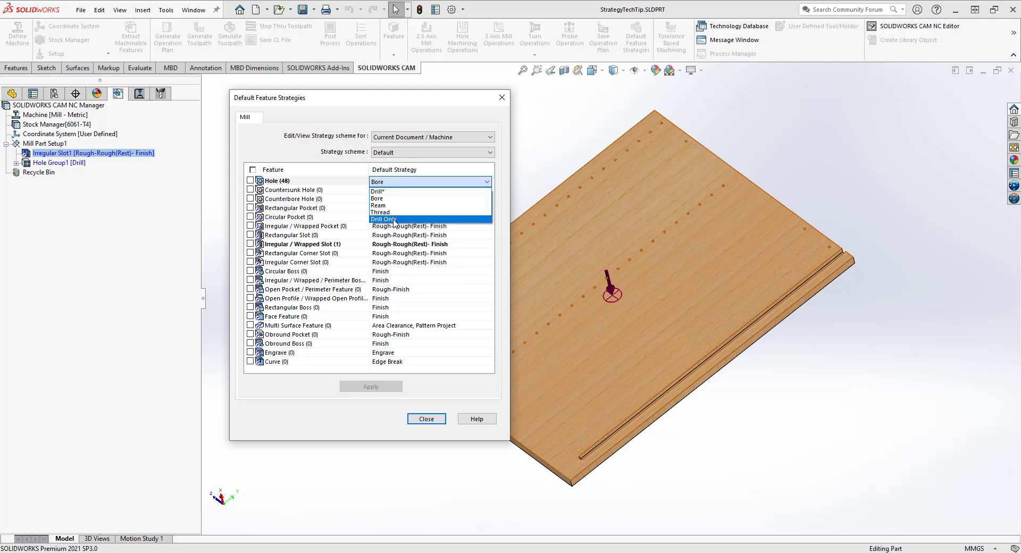
click(394, 219)
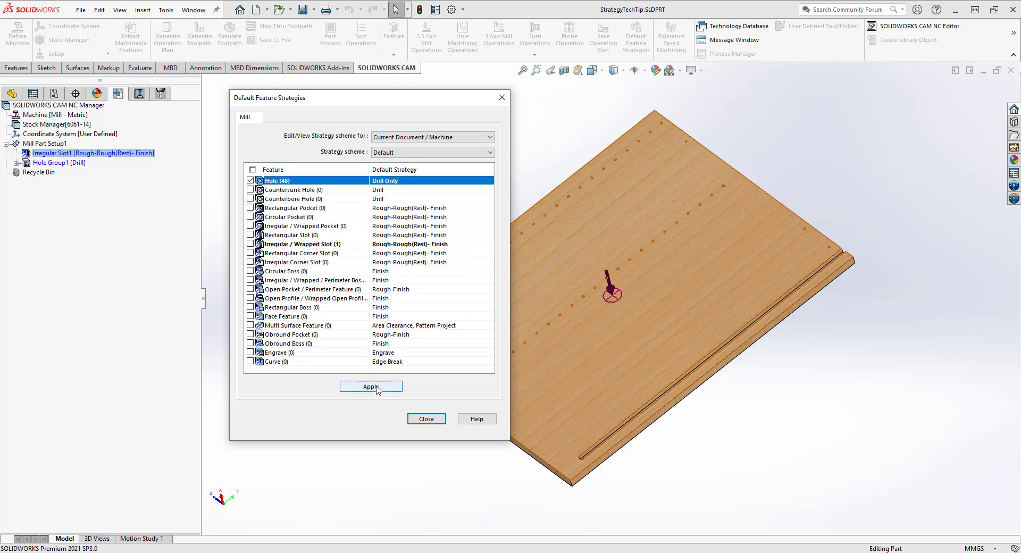
click(371, 387)
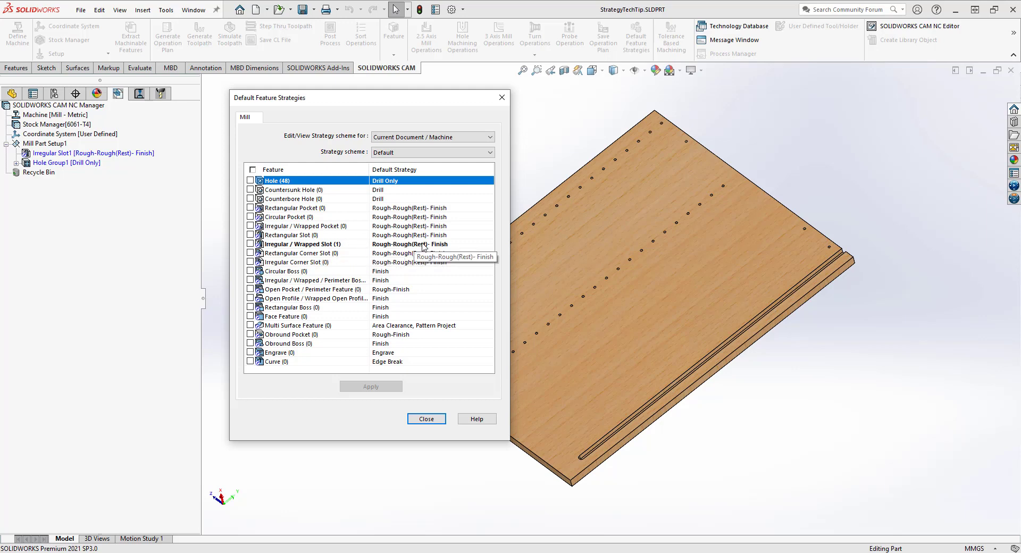
Step: Set the Irregular / Wrapped Slot strategy to Rough and apply it
click(407, 245)
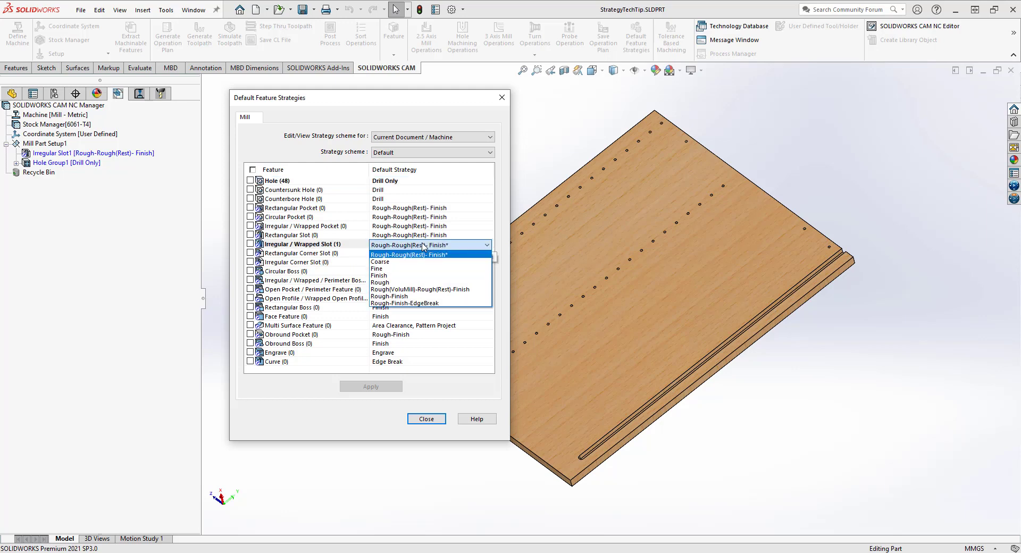
click(415, 283)
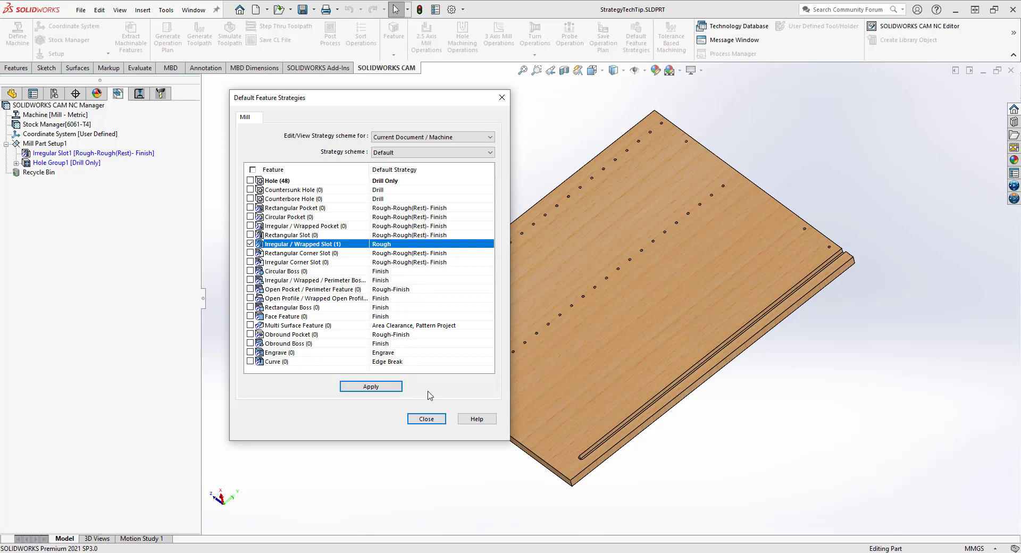
click(384, 388)
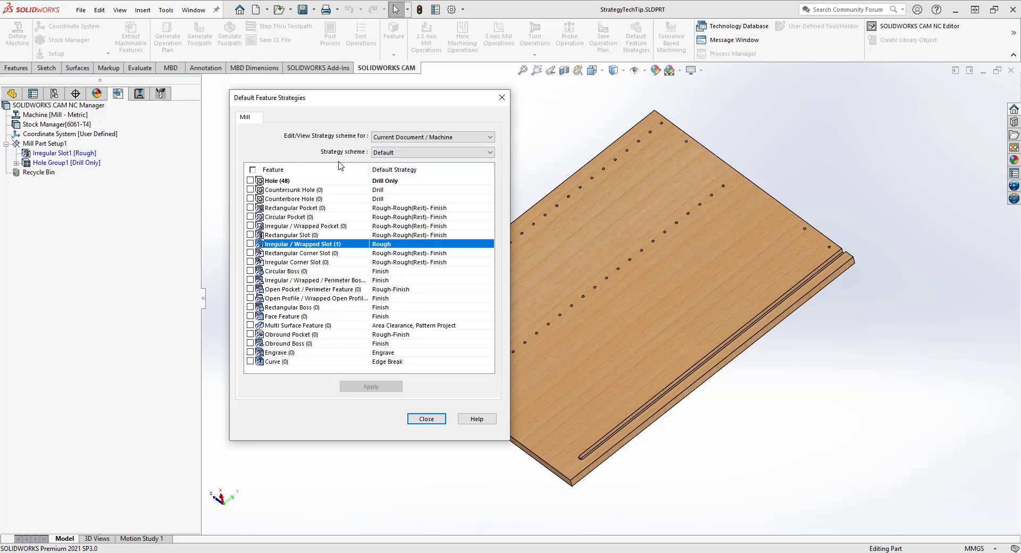
Step: Switch the strategy scheme to Router Metric and close Default Feature Strategies
click(383, 153)
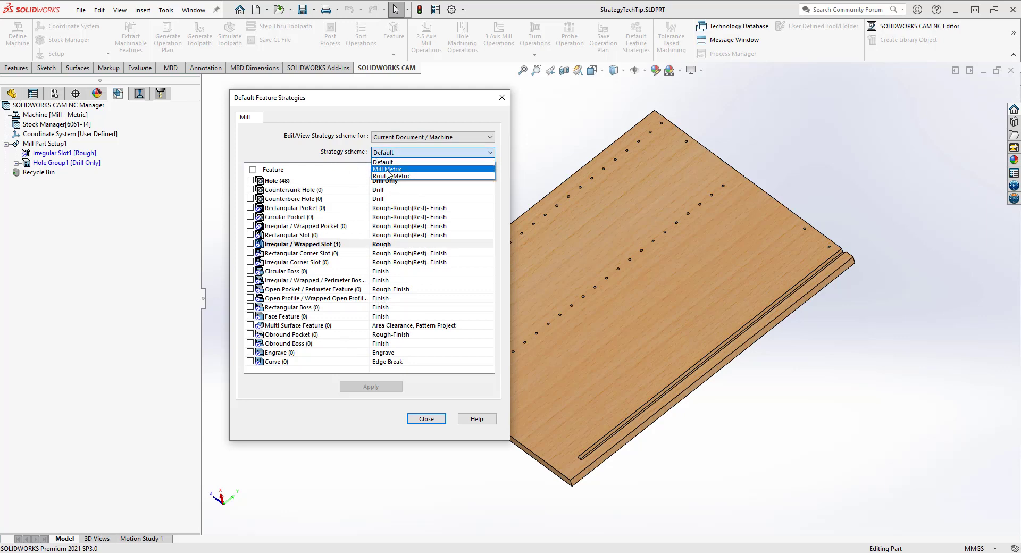
click(391, 180)
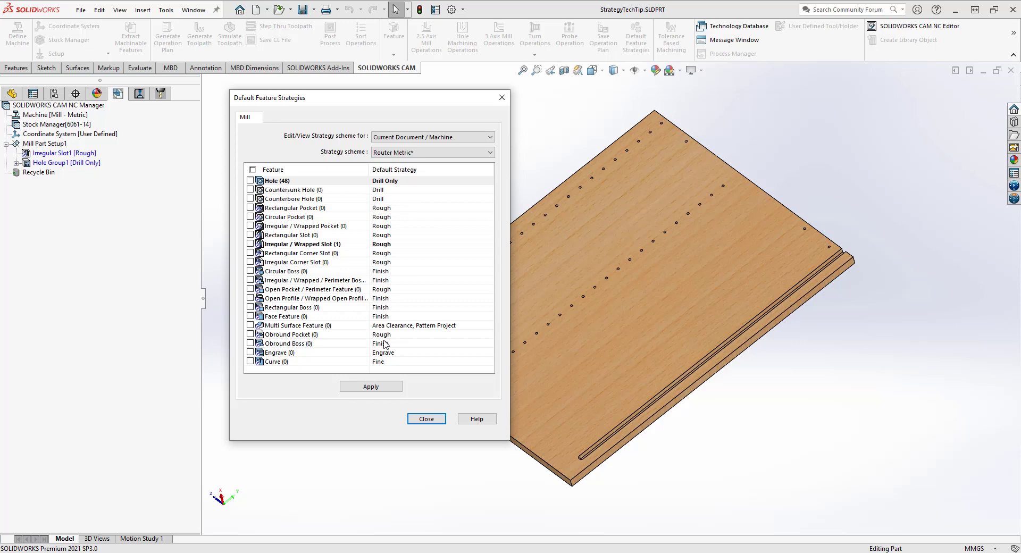
click(430, 420)
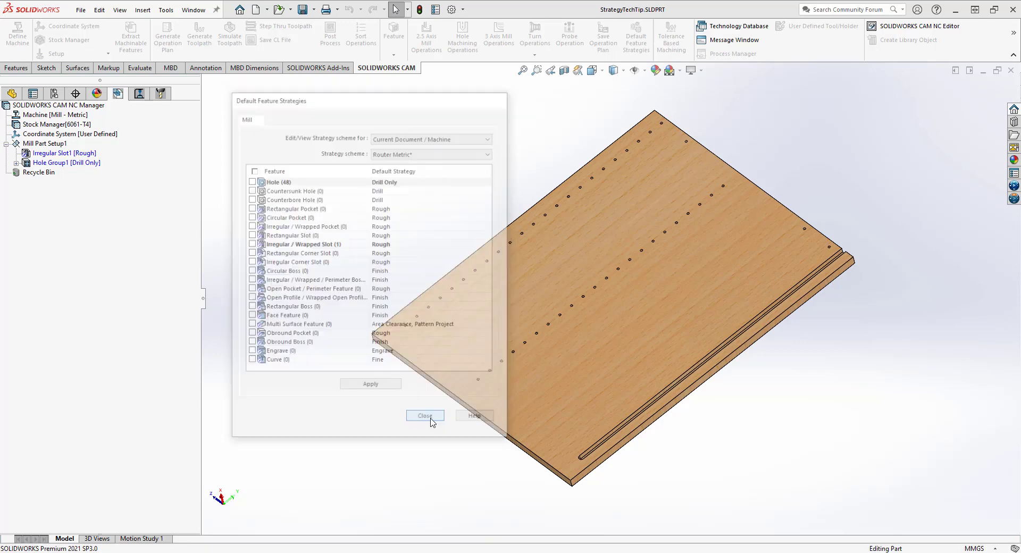
Step: In the Technology Database's Mill Default Feature Strategies, compare Router Metric, Default and Mill Metric schemes
click(744, 30)
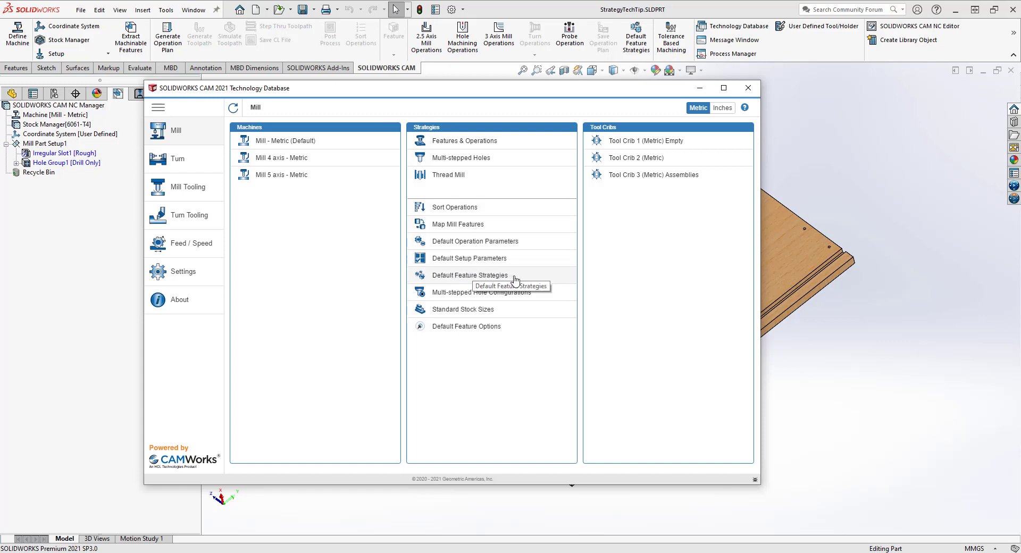
click(514, 279)
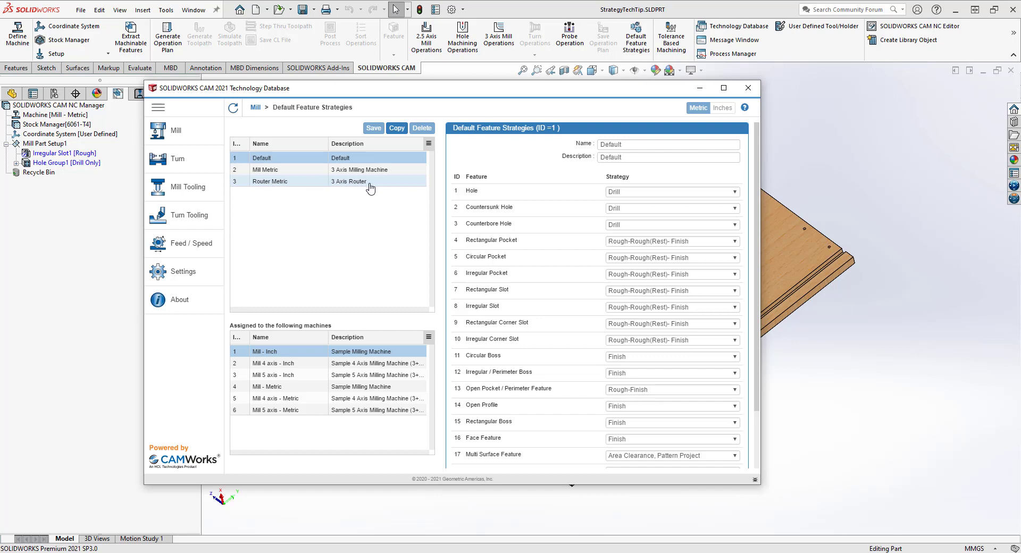
click(298, 183)
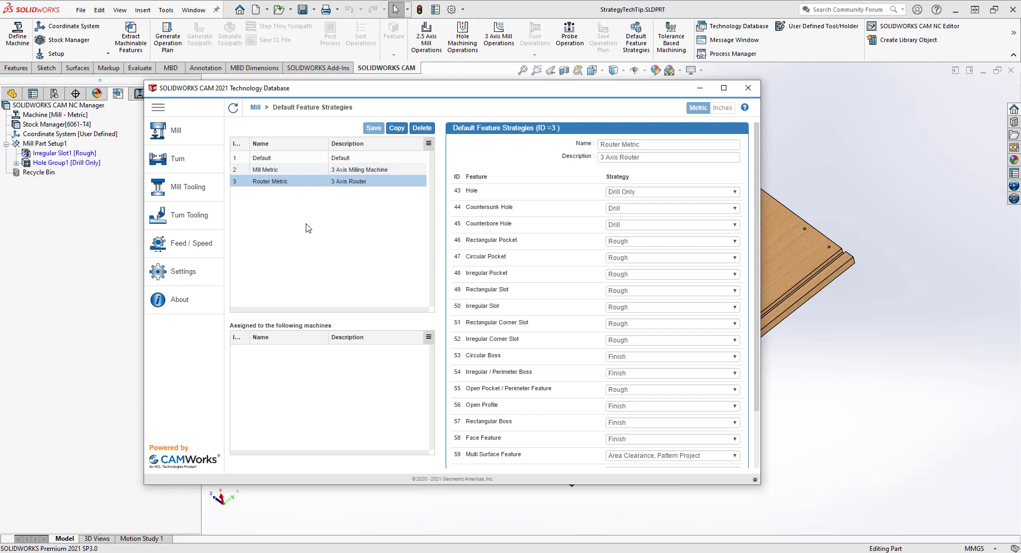
click(290, 160)
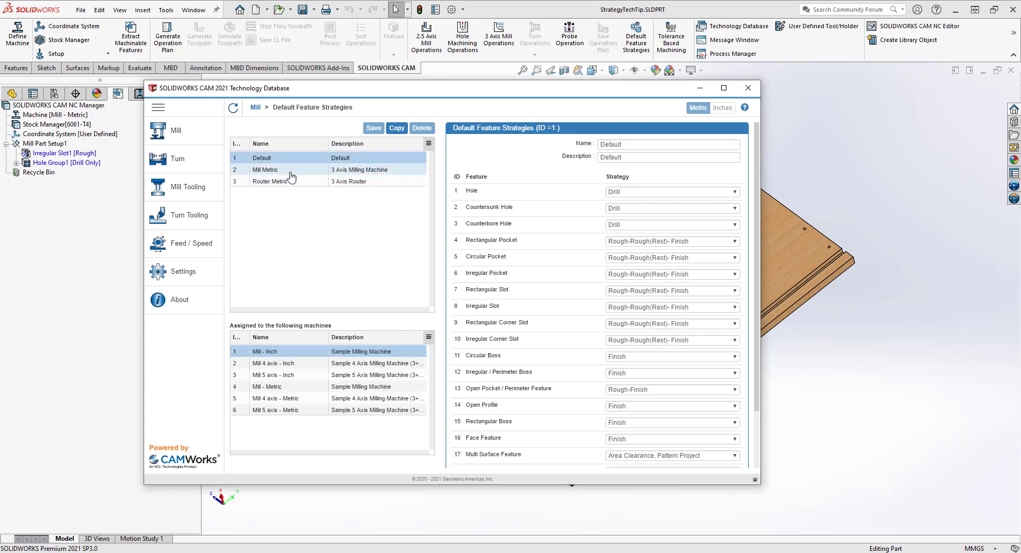
click(291, 171)
click(286, 183)
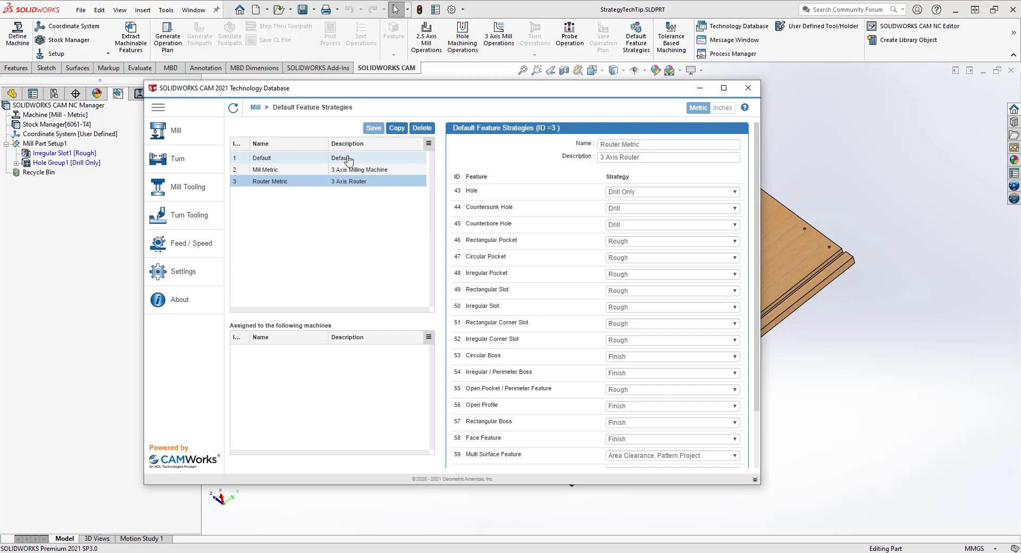
click(317, 159)
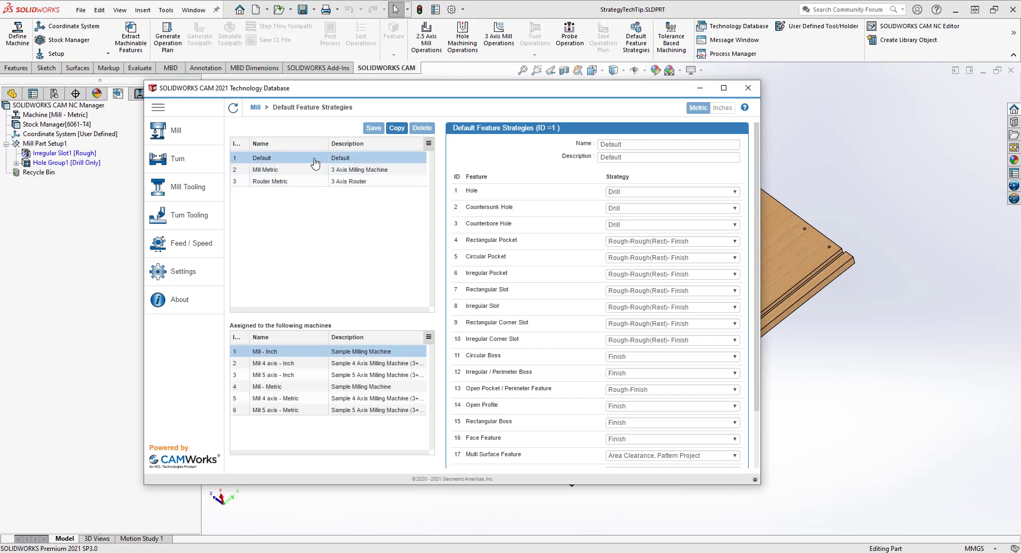
click(398, 130)
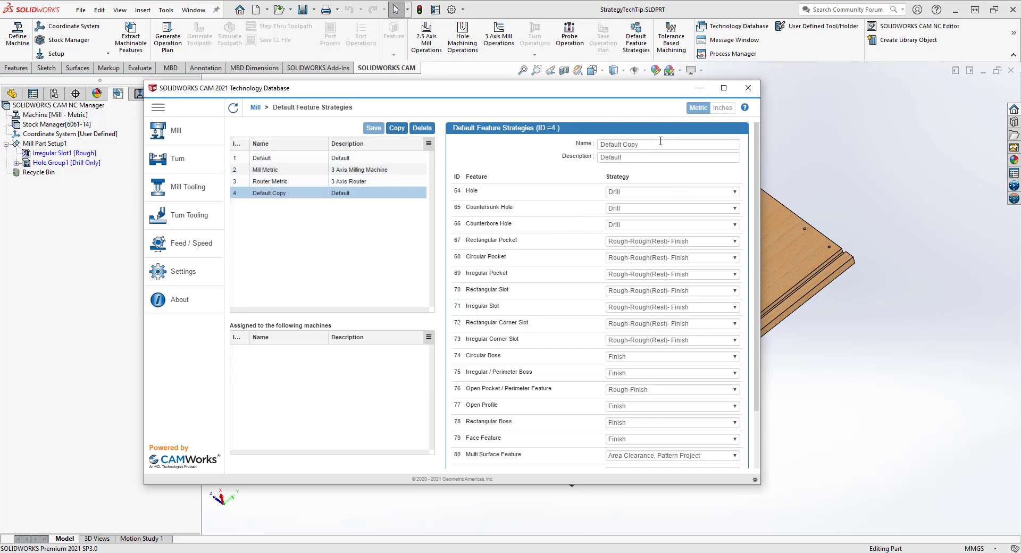
drag(645, 144, 572, 149)
drag(635, 158, 574, 163)
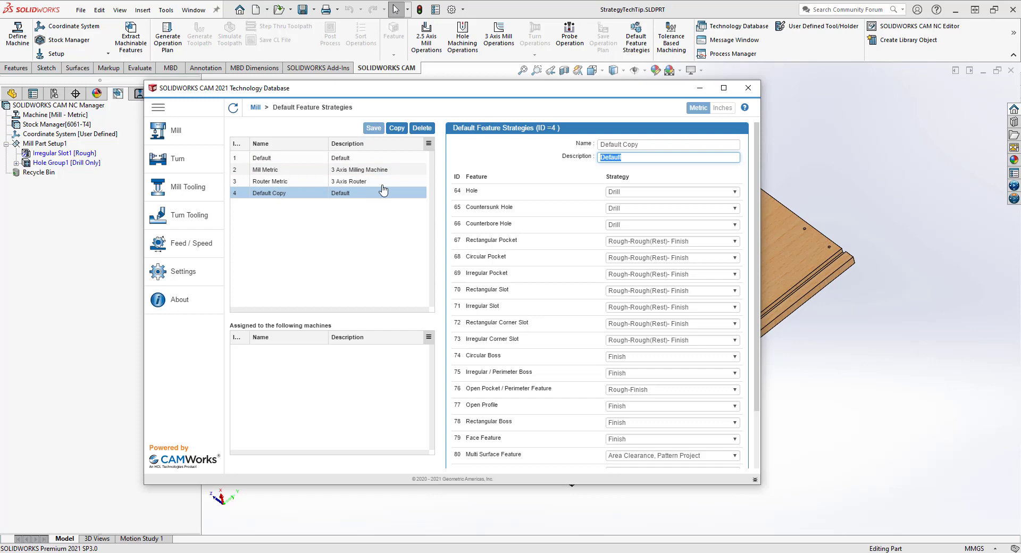
click(422, 129)
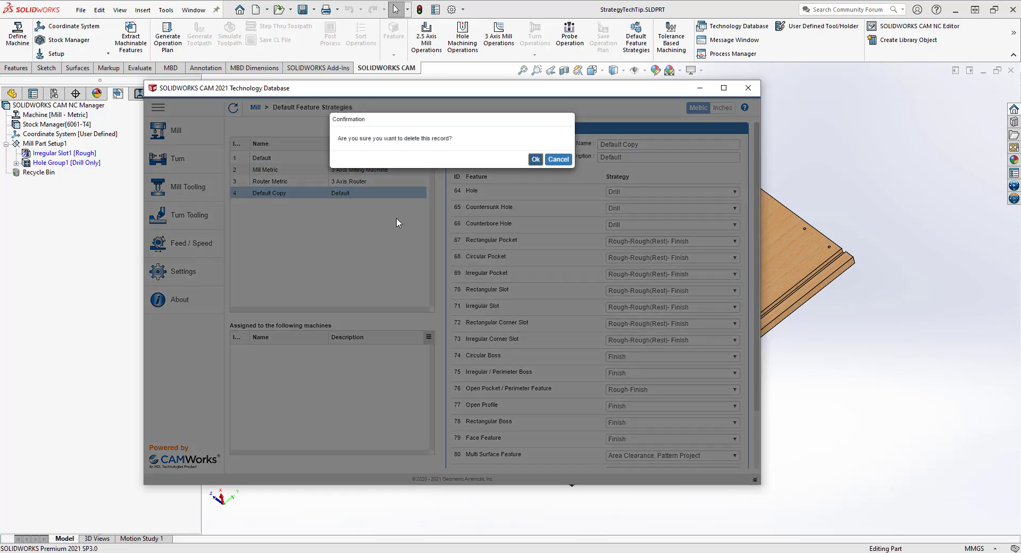
click(533, 160)
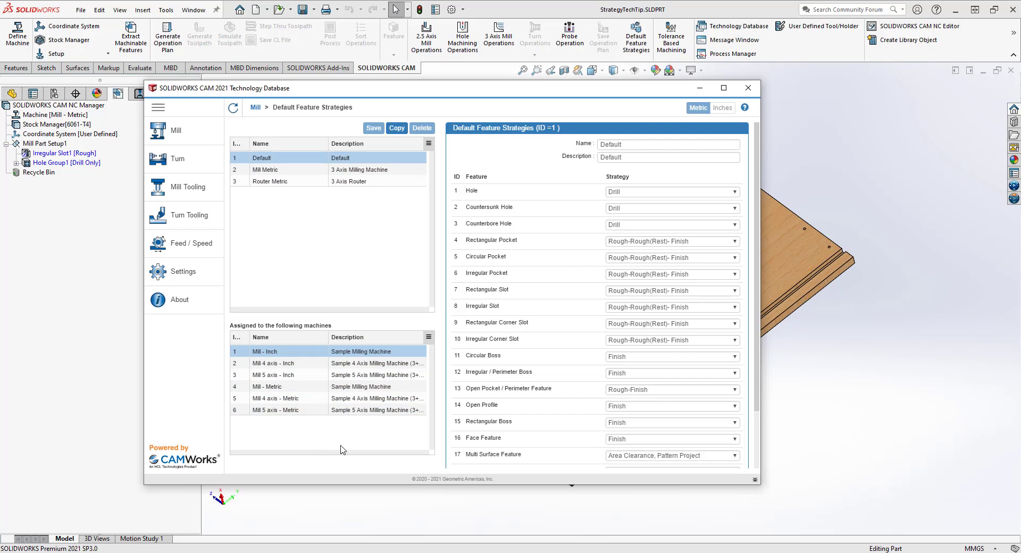
Step: Set the Mill - Metric (Default) machine's Default Feature Strategies to Router Metric
click(191, 138)
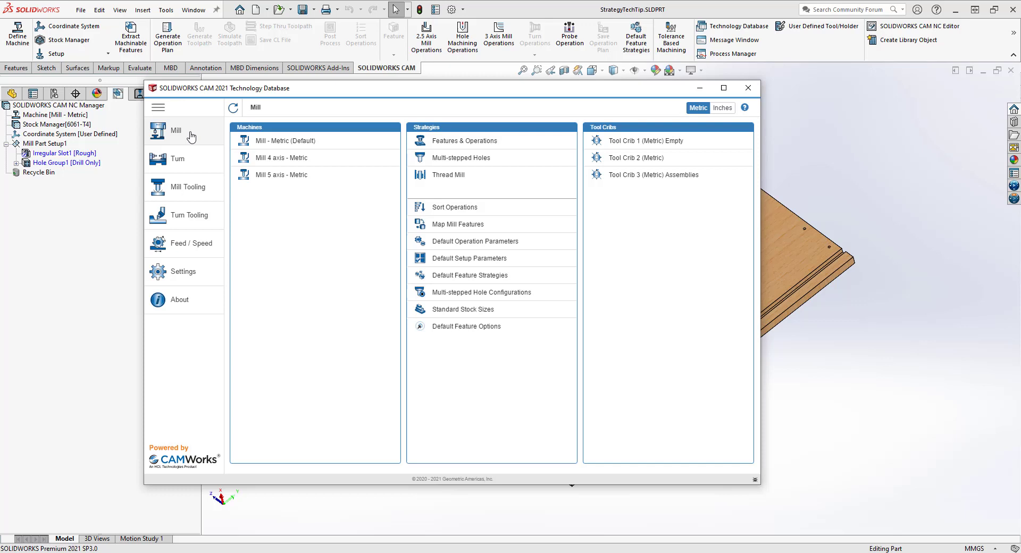
click(289, 142)
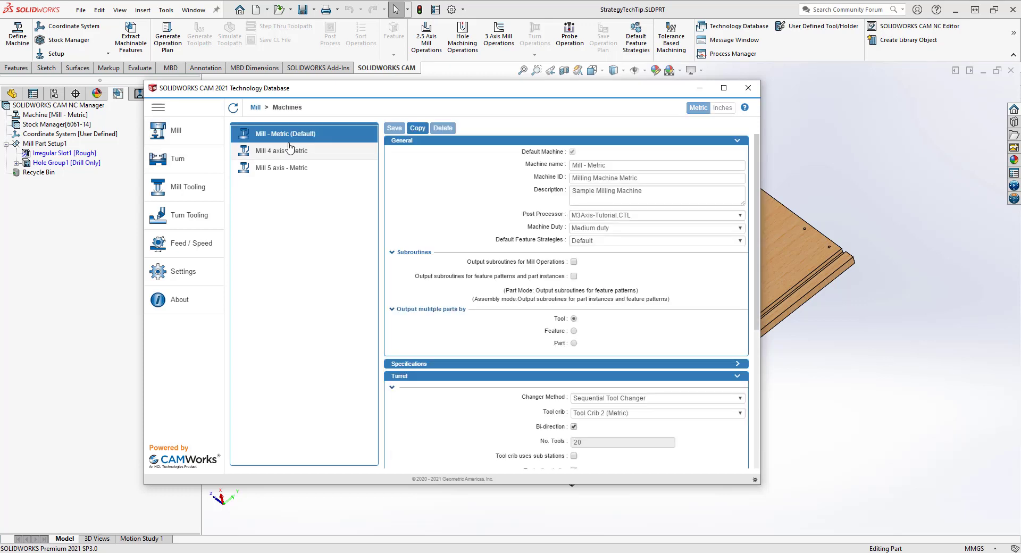
click(618, 243)
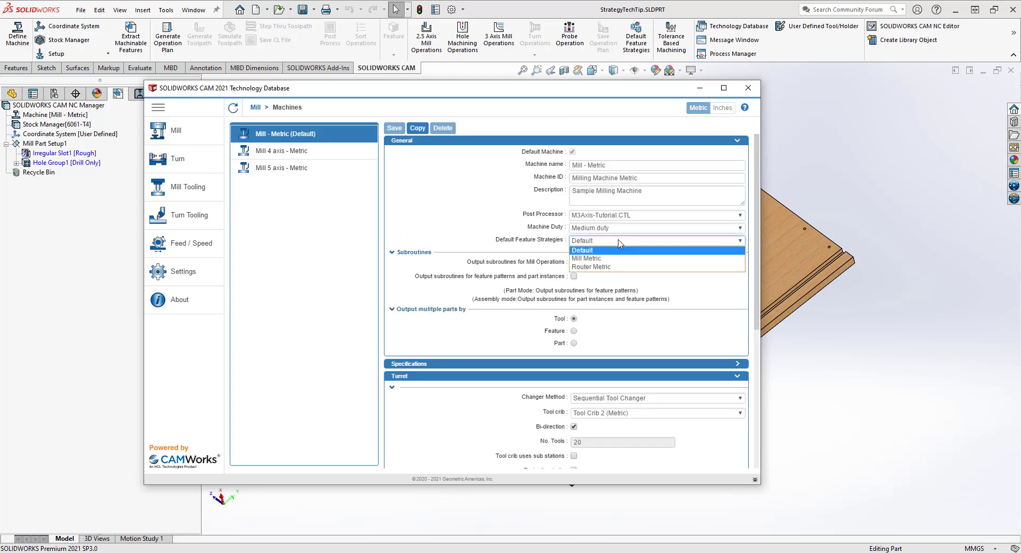
click(619, 268)
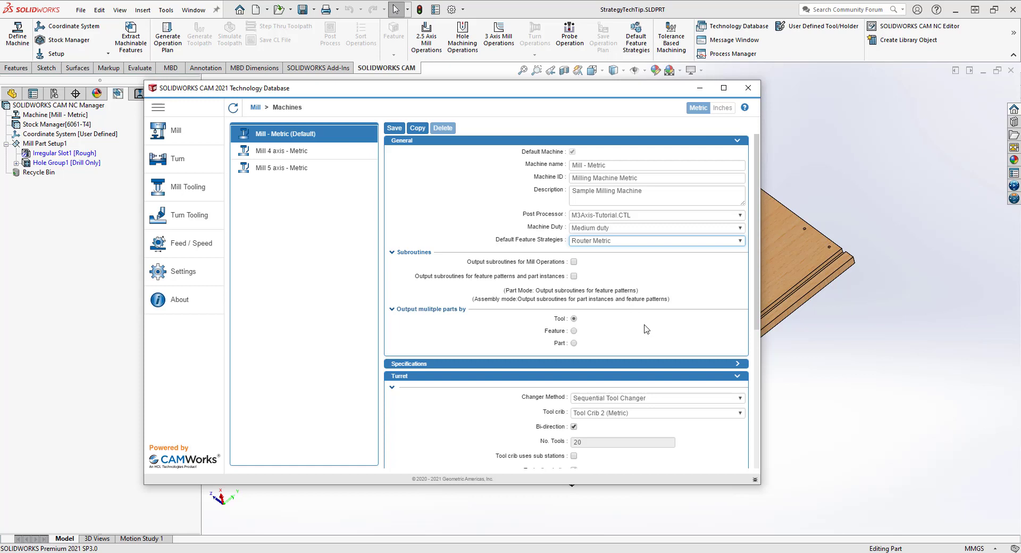
click(396, 133)
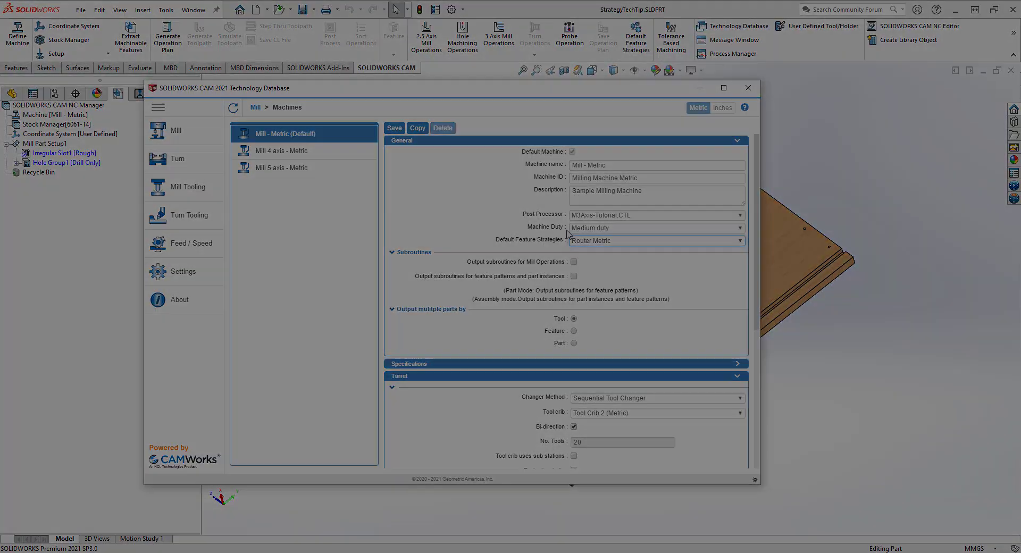